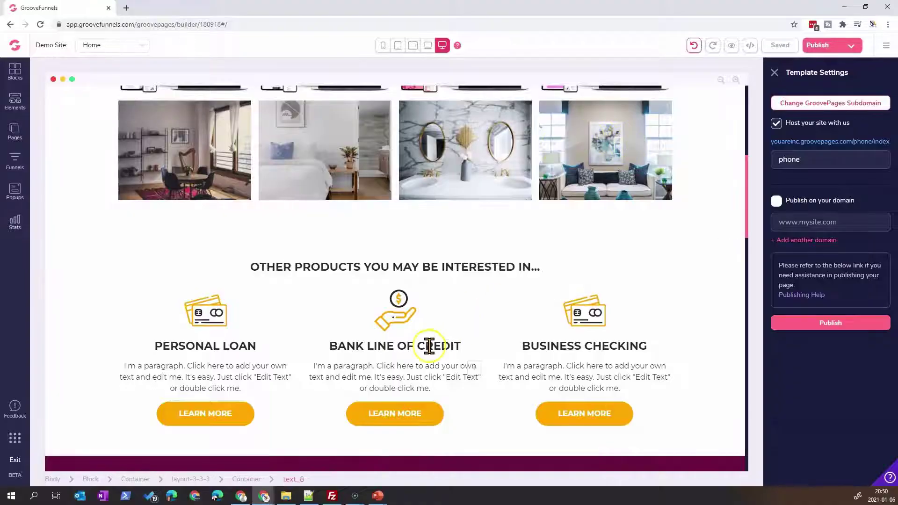
Step: Select the Bank Line of Credit LEARN MORE button and relabel it 'LEARN MORE (Phone)'
{"action": "left_click", "coordinate": [395, 421]}
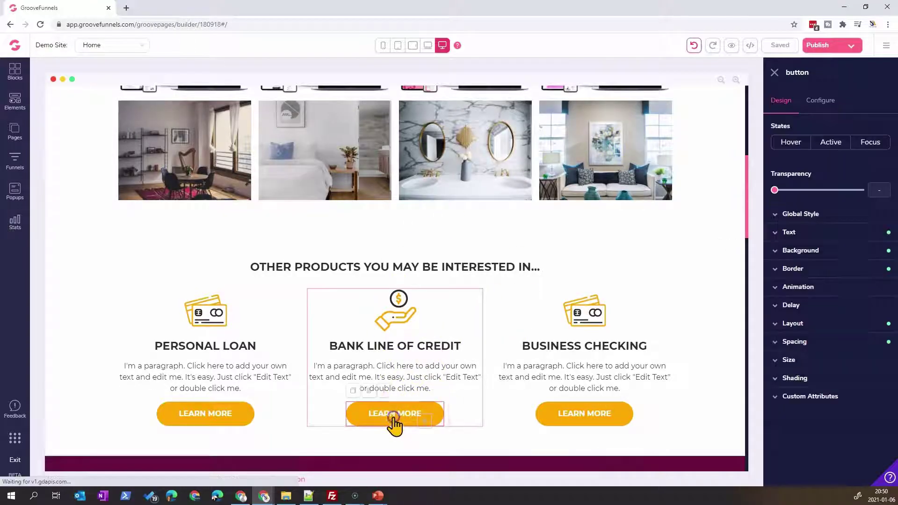
{"action": "left_click", "coordinate": [411, 413]}
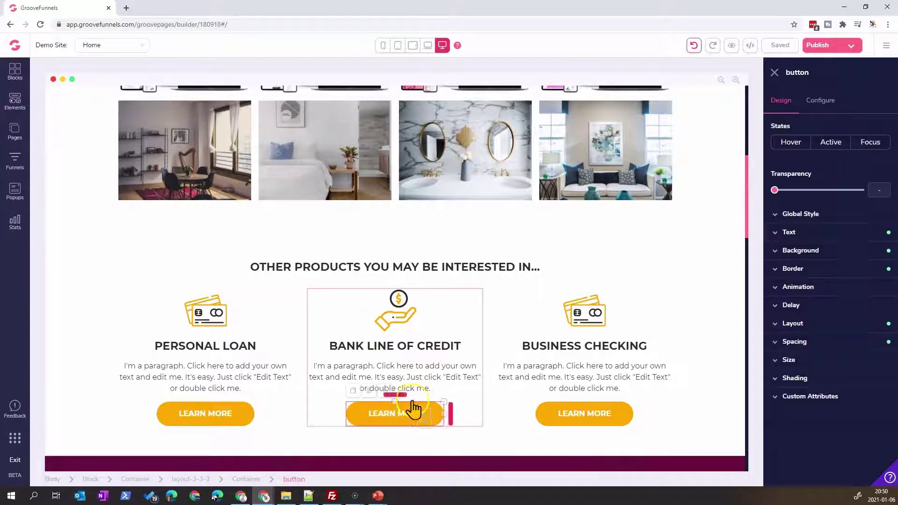
{"action": "left_click", "coordinate": [819, 103]}
{"action": "left_click", "coordinate": [854, 145]}
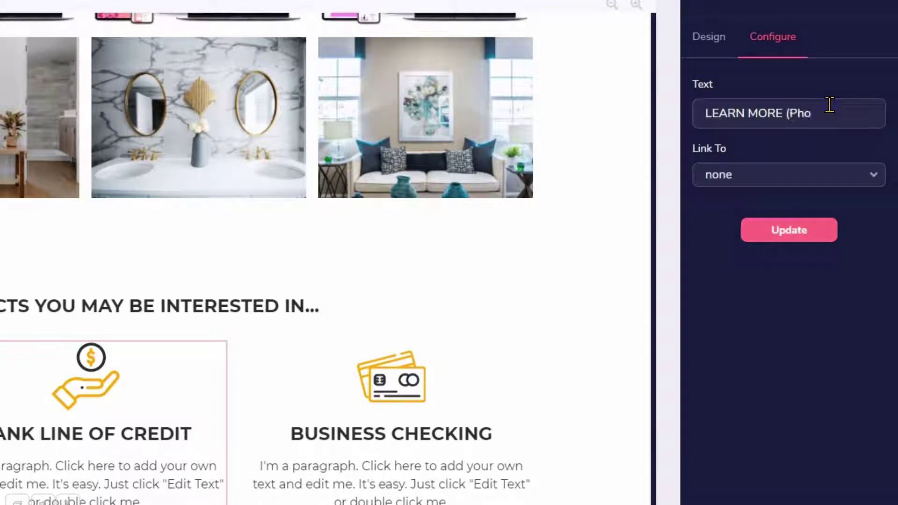
Step: Link the button to a tel: phone-number URL and apply the change
{"action": "left_click", "coordinate": [782, 175]}
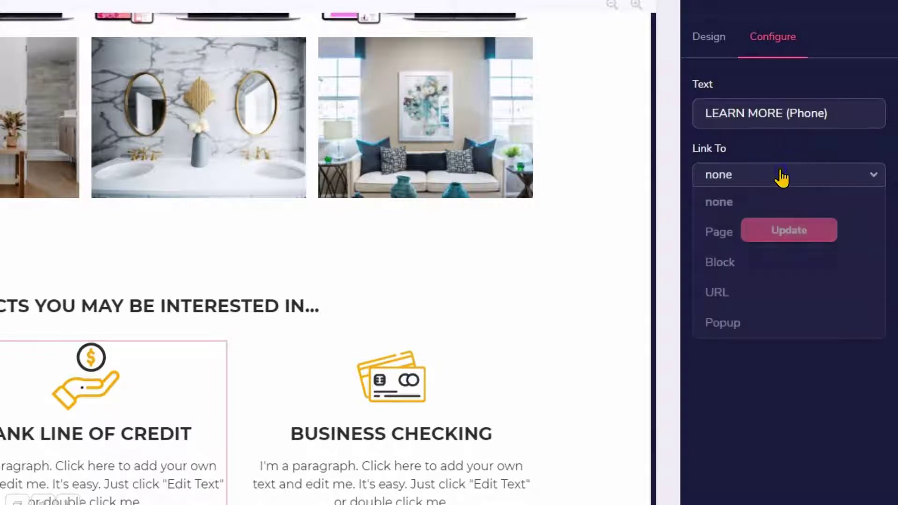
{"action": "left_click", "coordinate": [746, 299]}
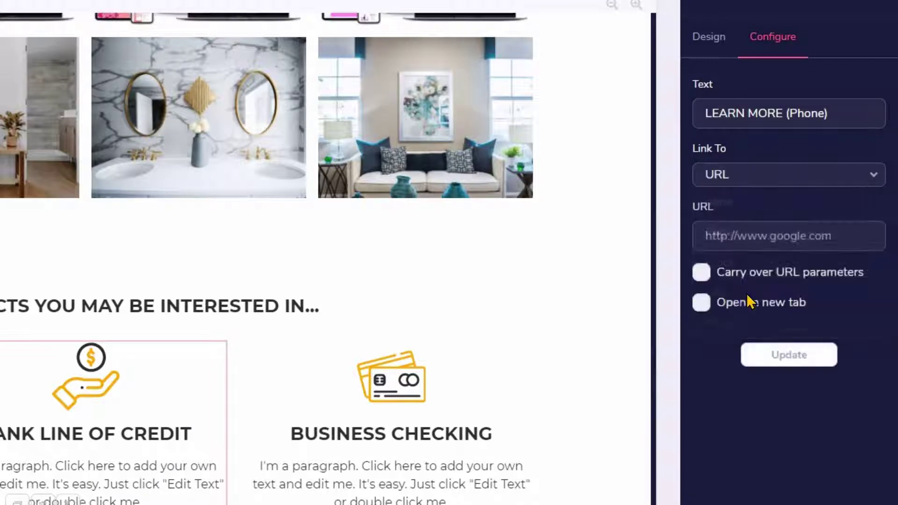
{"action": "left_click", "coordinate": [742, 226]}
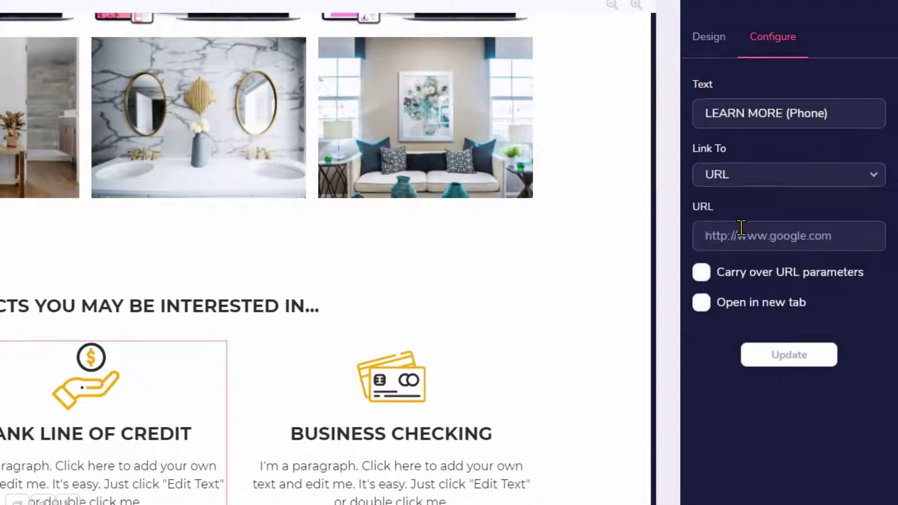
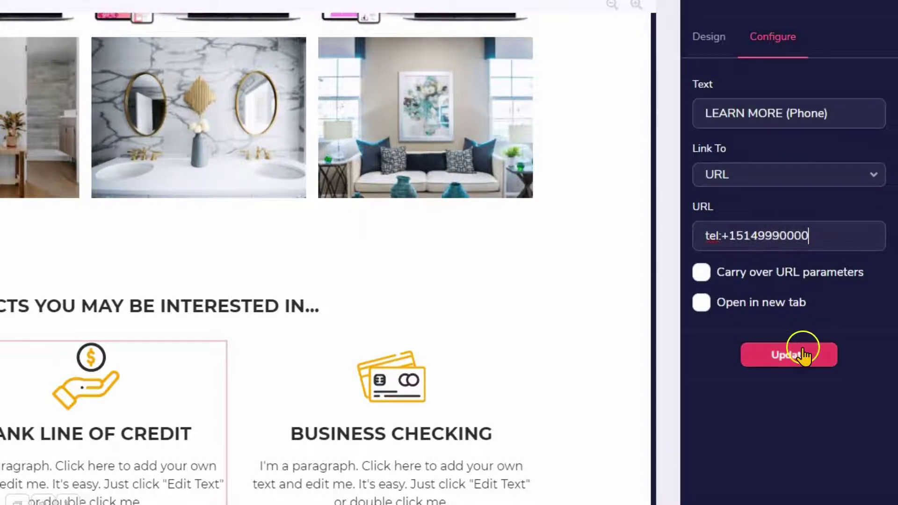
{"action": "left_click", "coordinate": [803, 353]}
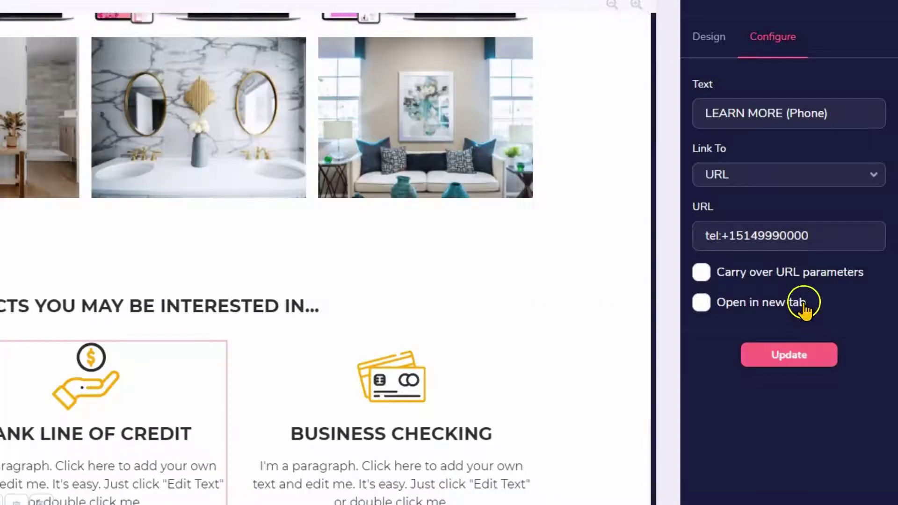
{"action": "left_click", "coordinate": [709, 36]}
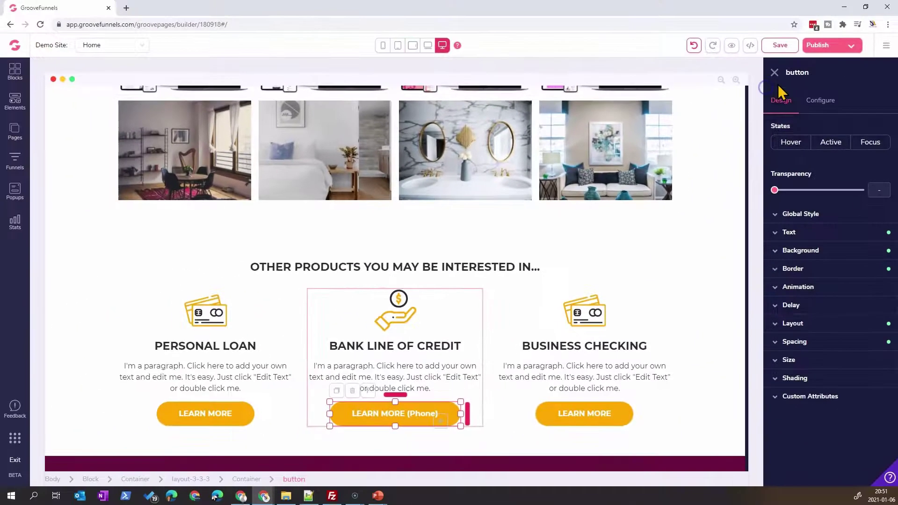
Step: Close the button settings, save and publish the page, and open the live URL in a new tab
{"action": "left_click", "coordinate": [775, 75]}
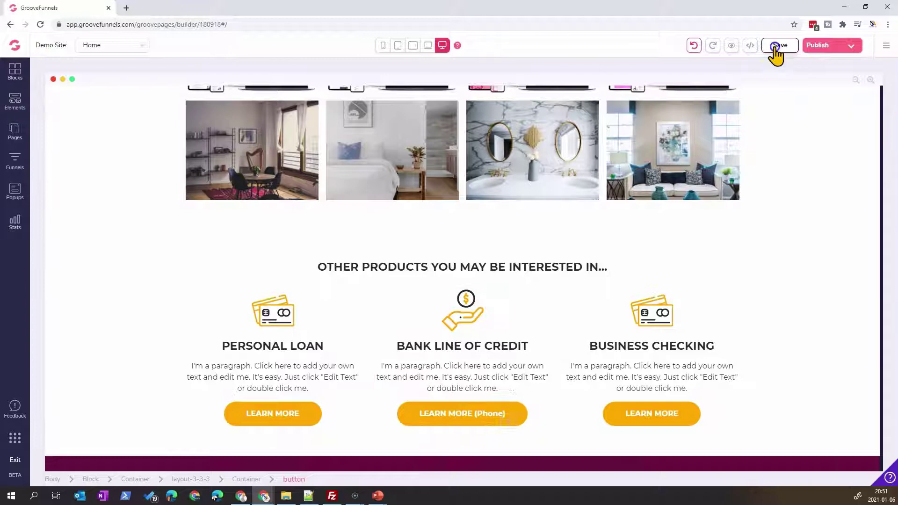
{"action": "left_click", "coordinate": [780, 45]}
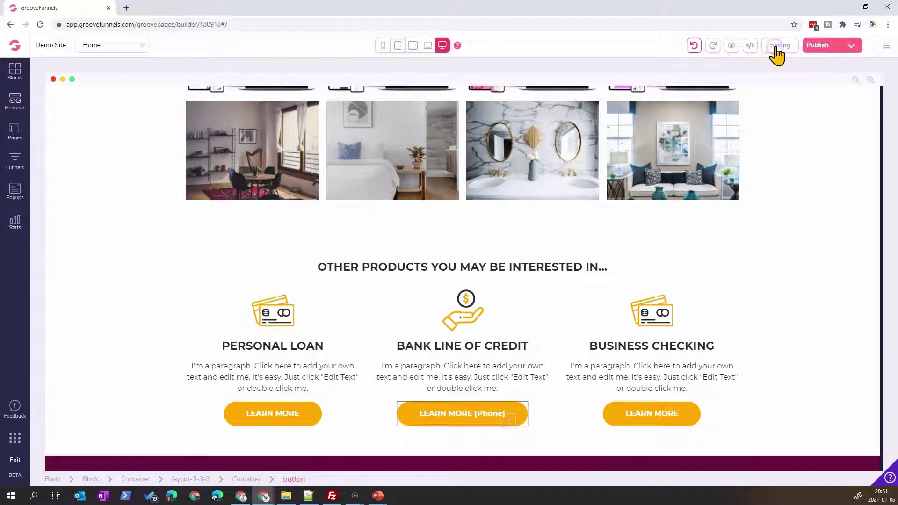
{"action": "left_click", "coordinate": [821, 48]}
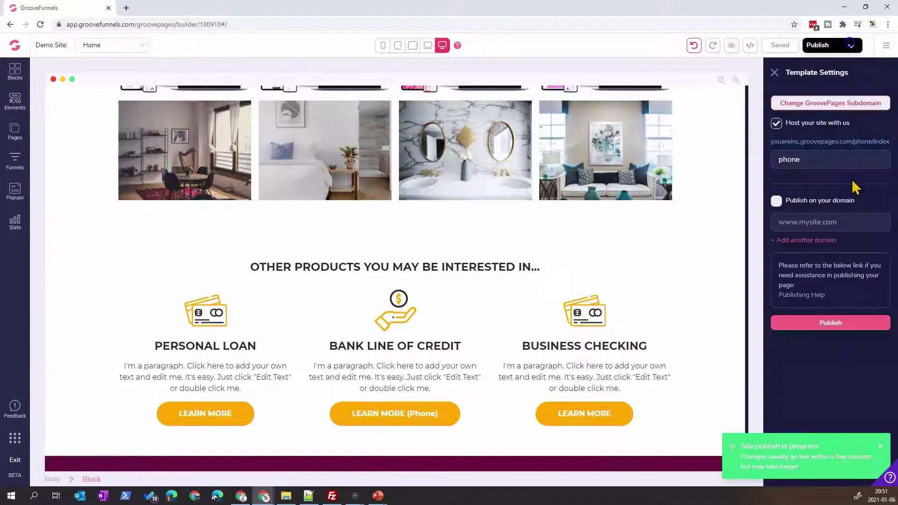
{"action": "left_click", "coordinate": [831, 141]}
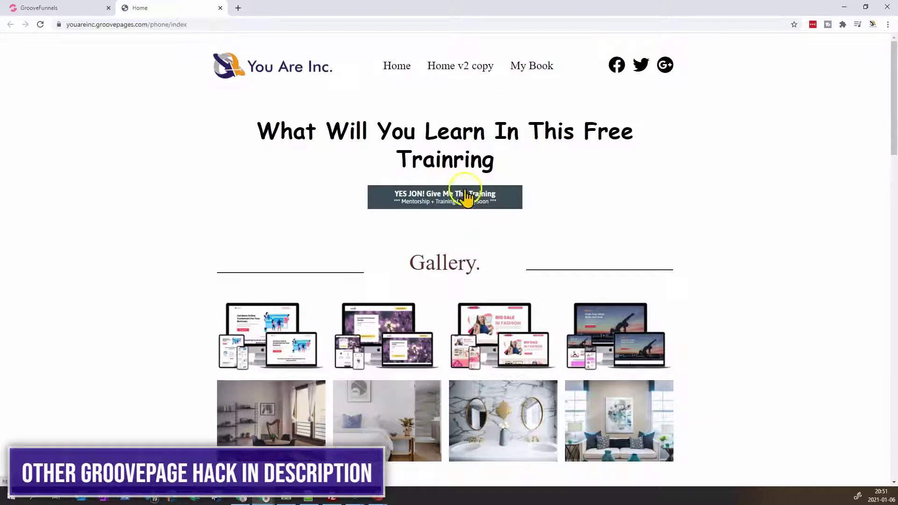
Step: Enlarge and close the first gallery image, then scroll down to the Other Products section
{"action": "left_click", "coordinate": [440, 209]}
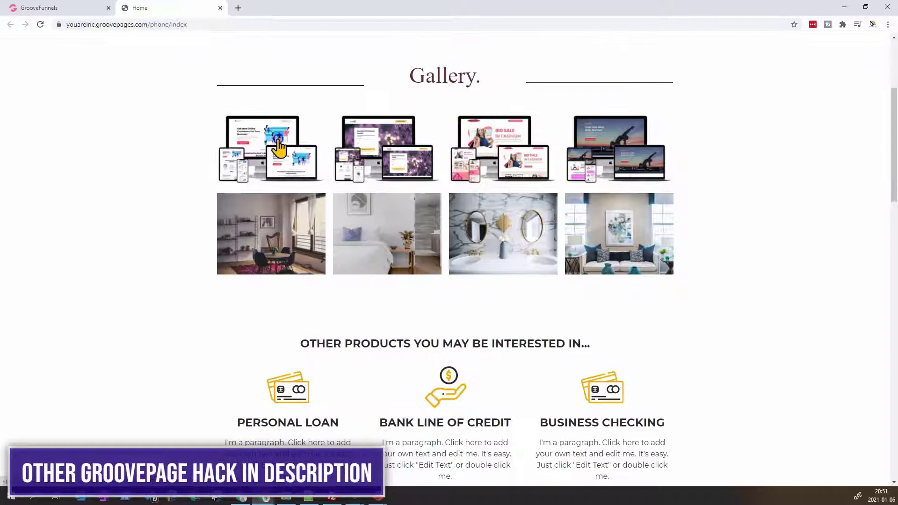
{"action": "left_click", "coordinate": [267, 164]}
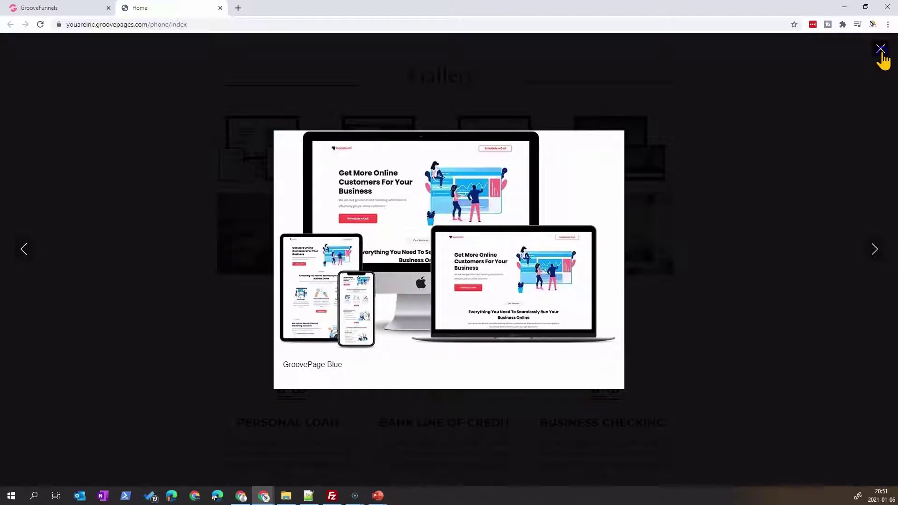
{"action": "left_click", "coordinate": [881, 50]}
{"action": "scroll", "coordinate": [665, 206], "scroll_direction": "down", "scroll_amount": 5}
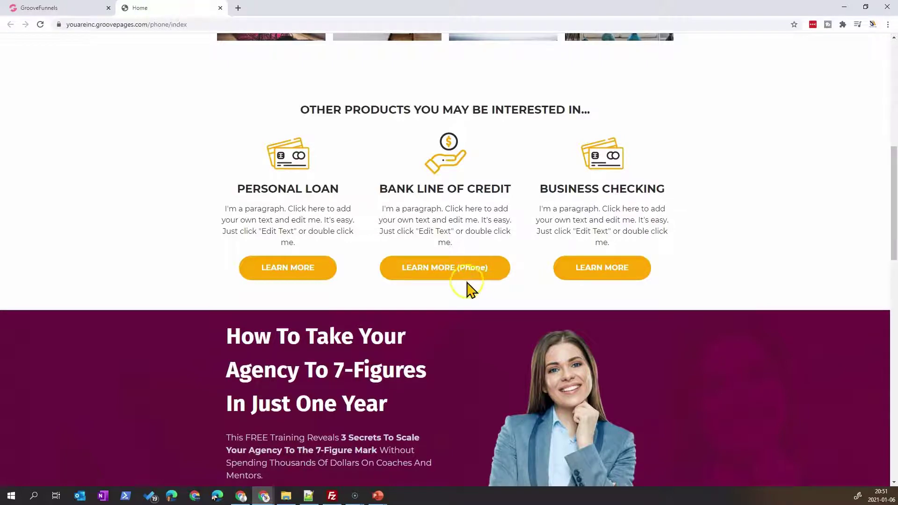
{"action": "right_click", "coordinate": [458, 292]}
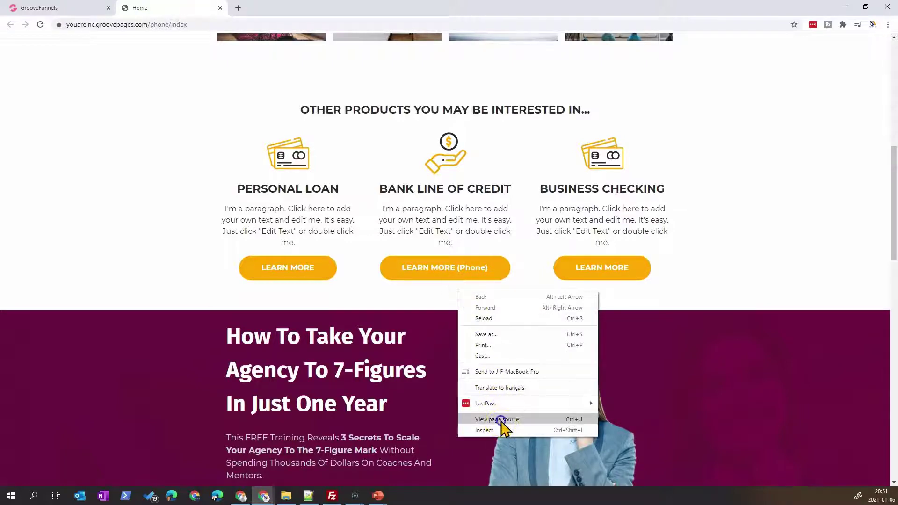
{"action": "left_click", "coordinate": [501, 421]}
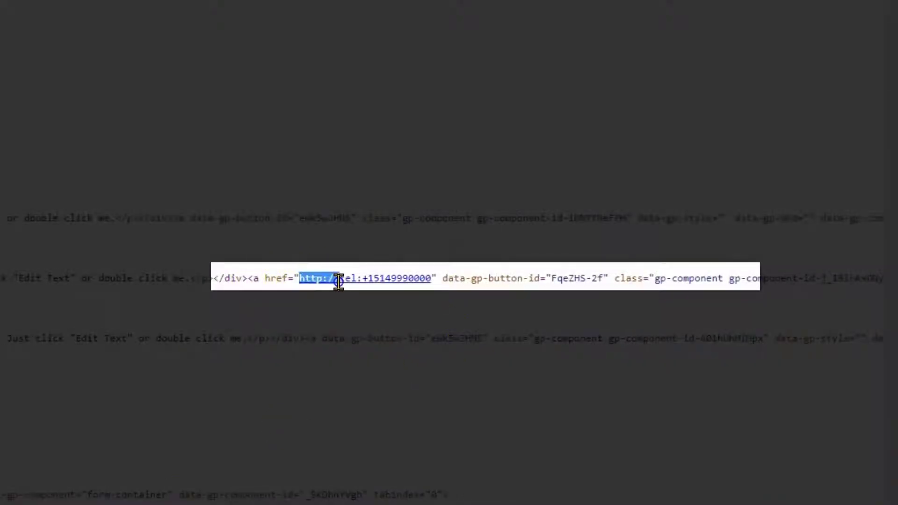
{"action": "left_click_drag", "start_coordinate": [339, 281], "coordinate": [341, 281]}
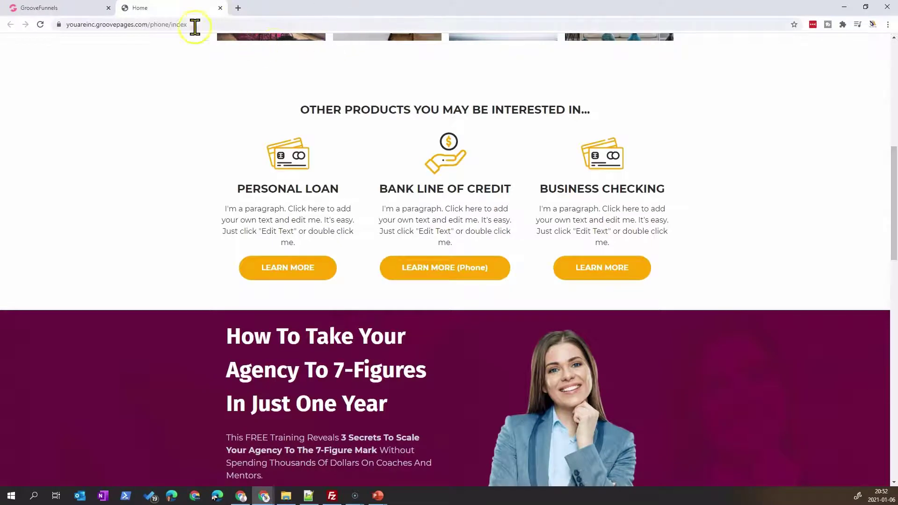
Step: Back in the builder, give the LEARN MORE (Phone) button the custom class 'telephone'
{"action": "left_click", "coordinate": [33, 8]}
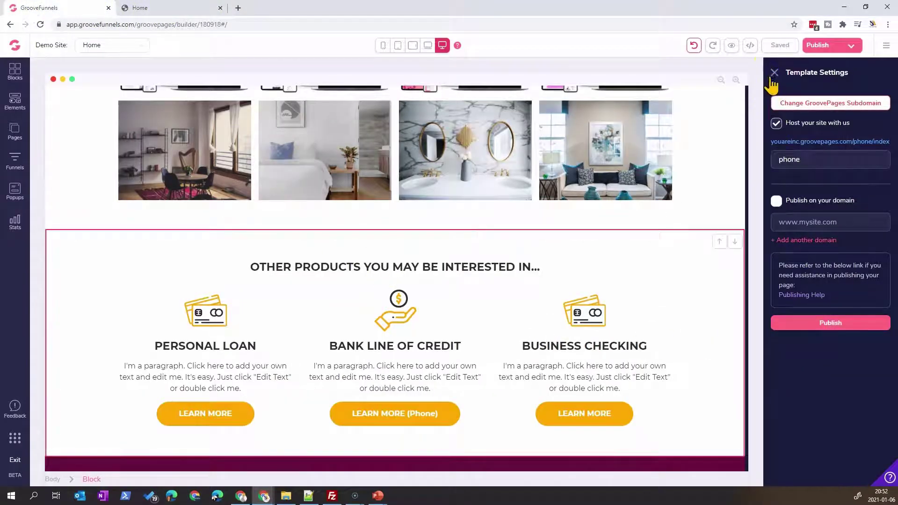
{"action": "left_click", "coordinate": [773, 76]}
{"action": "left_click", "coordinate": [430, 418]}
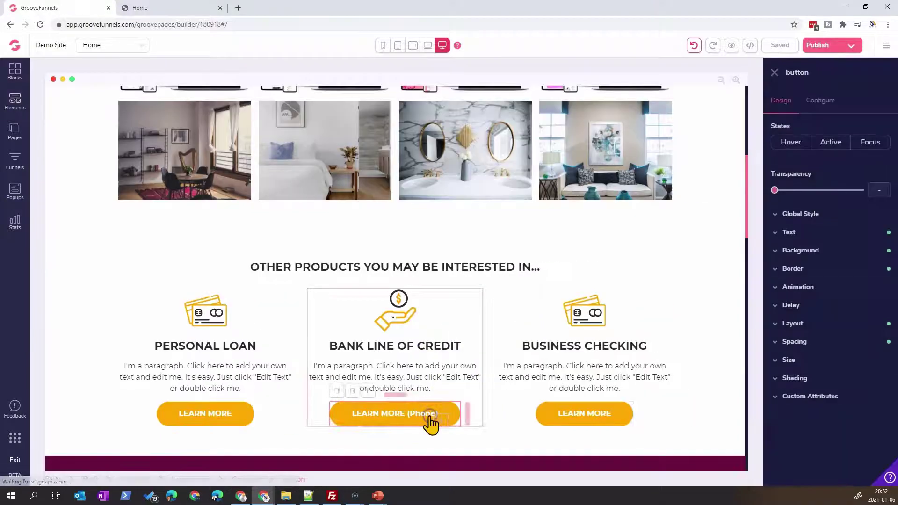
{"action": "left_click", "coordinate": [824, 397]}
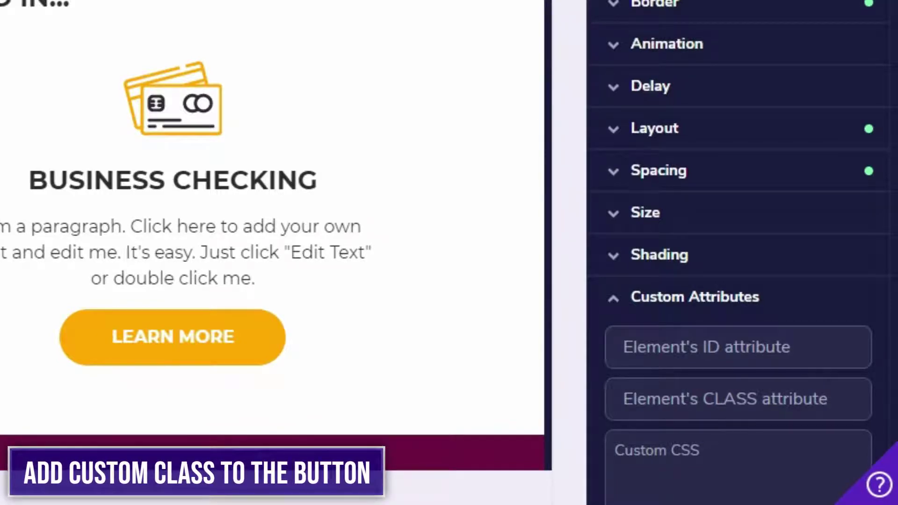
{"action": "left_click", "coordinate": [745, 391]}
{"action": "type", "text": "telephone"}
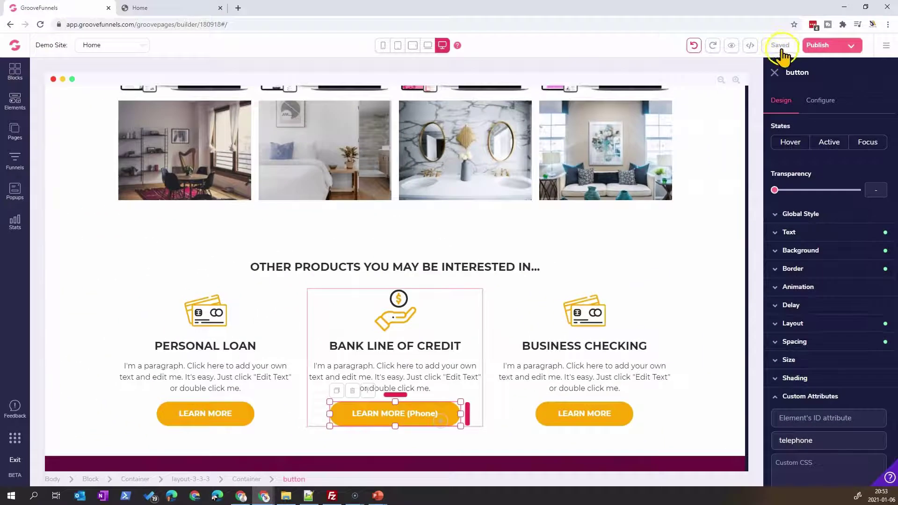
Step: Save the page, then reselect the LEARN MORE (Phone) button to check its custom attributes
{"action": "left_click", "coordinate": [456, 379]}
{"action": "scroll", "coordinate": [471, 397], "scroll_direction": "down", "scroll_amount": 7}
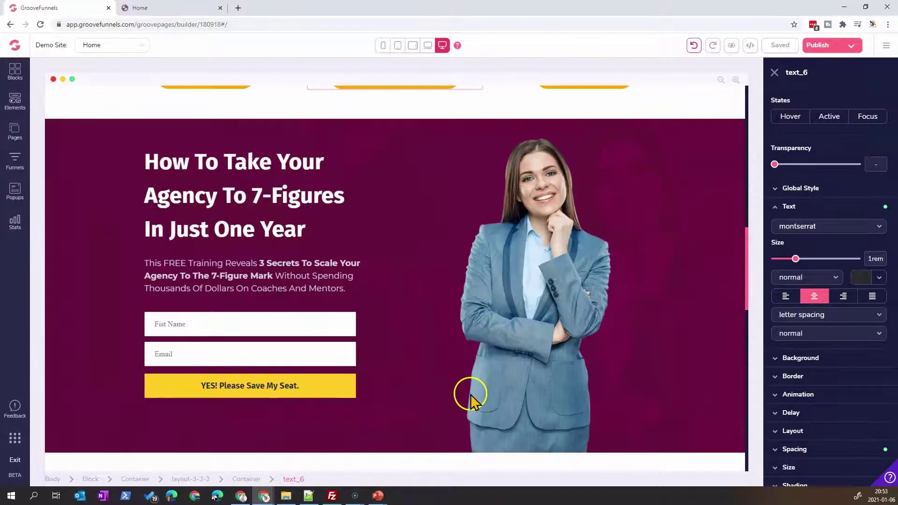
{"action": "scroll", "coordinate": [416, 234], "scroll_direction": "up", "scroll_amount": 5}
{"action": "left_click", "coordinate": [399, 274]}
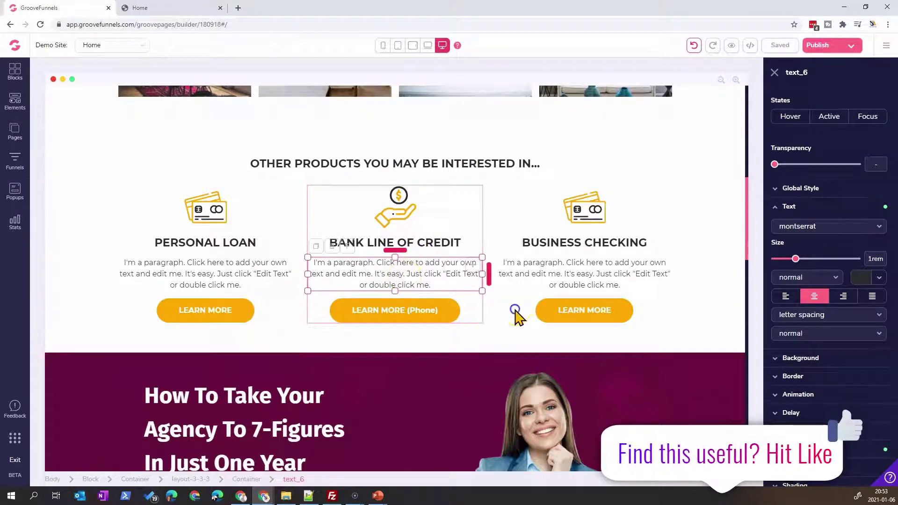
{"action": "left_click", "coordinate": [518, 315]}
{"action": "left_click", "coordinate": [781, 45]}
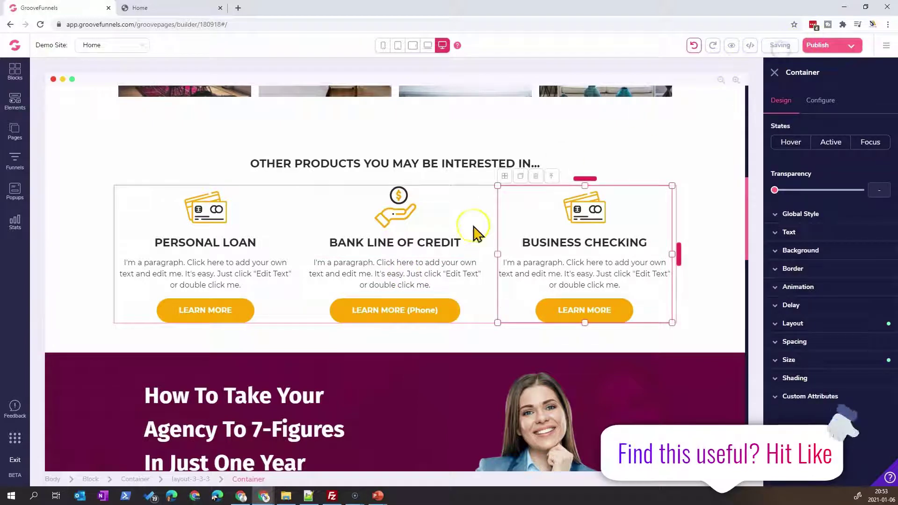
{"action": "left_click", "coordinate": [437, 316]}
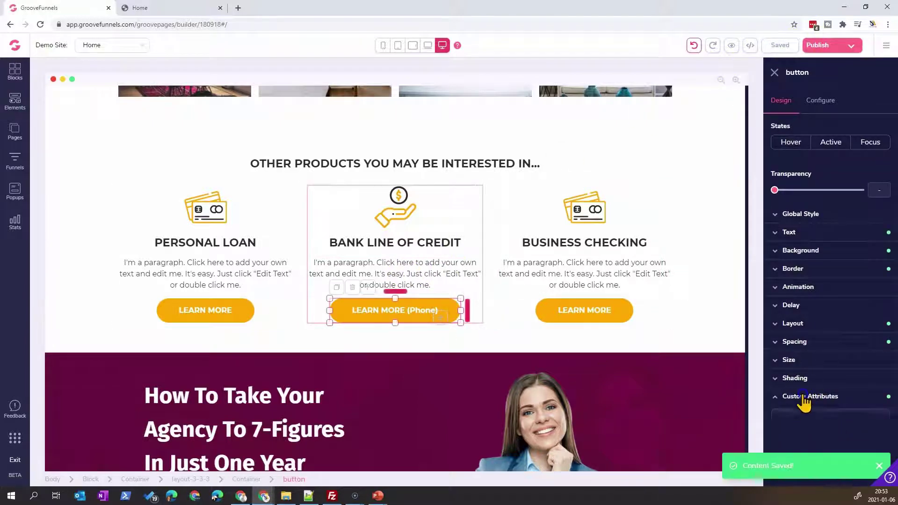
{"action": "left_click", "coordinate": [809, 396]}
{"action": "left_click", "coordinate": [808, 398]}
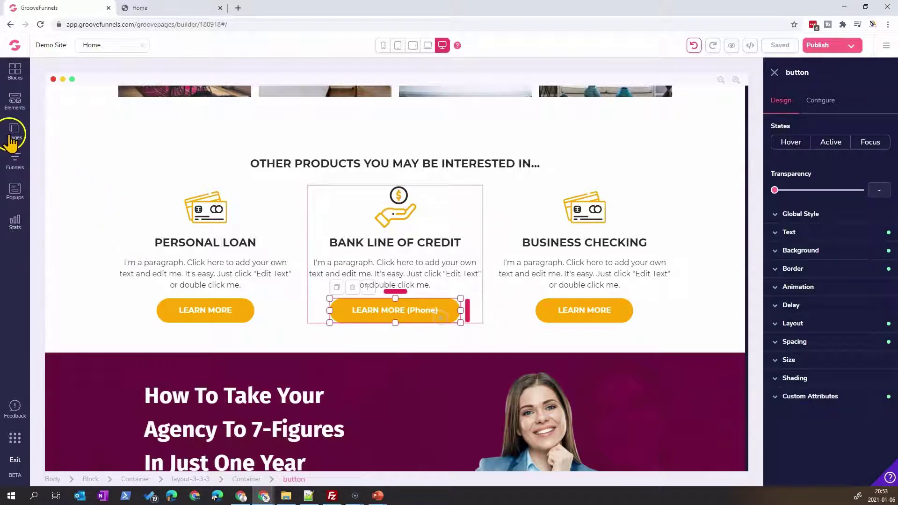
Step: Open the Home page's settings and start editing the body-bottom code include
{"action": "left_click", "coordinate": [11, 139]}
{"action": "left_click", "coordinate": [144, 126]}
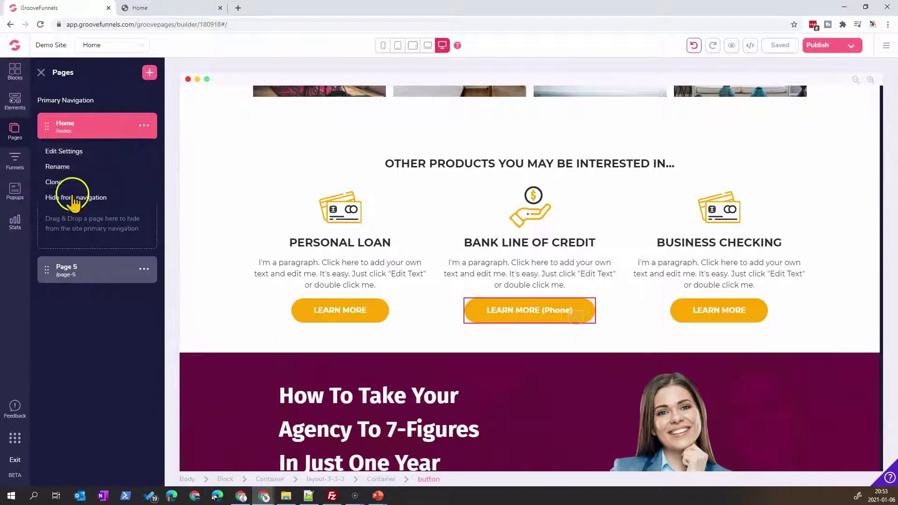
{"action": "left_click", "coordinate": [61, 152]}
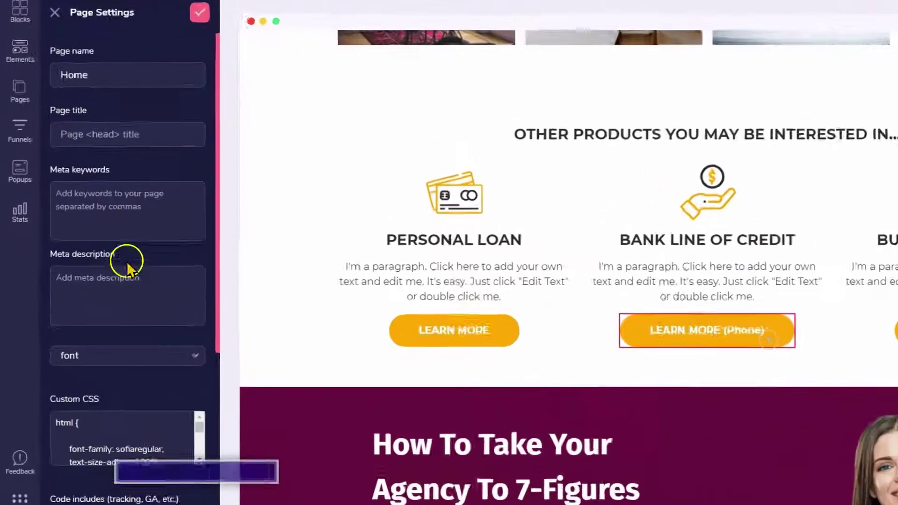
{"action": "scroll", "coordinate": [100, 257], "scroll_direction": "down", "scroll_amount": 5}
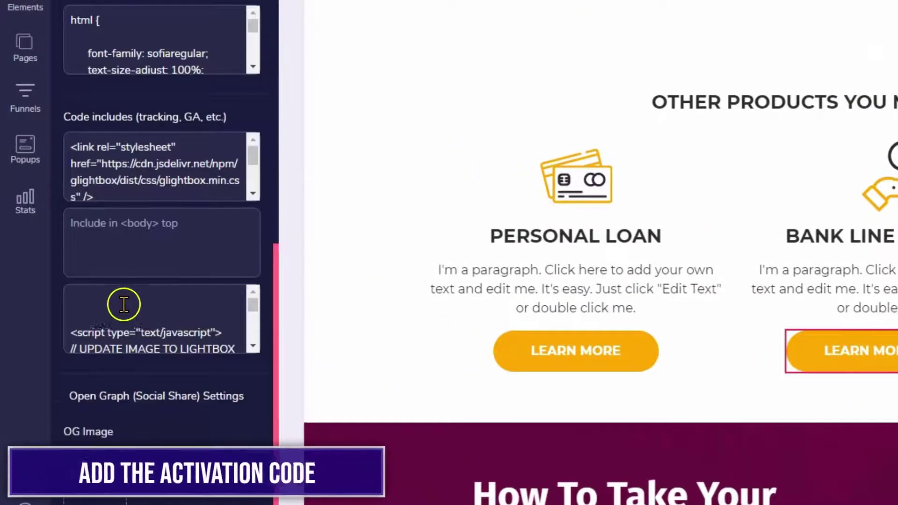
{"action": "left_click", "coordinate": [124, 305]}
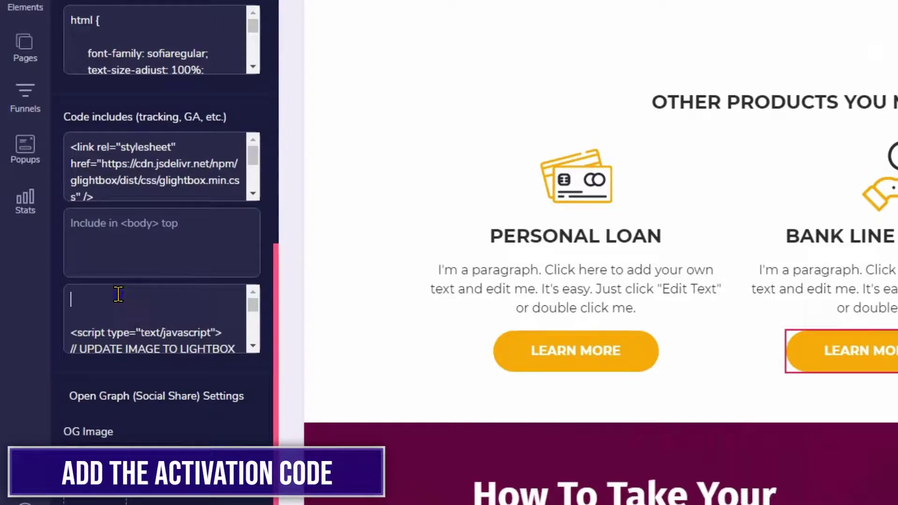
Step: Replace the old body-bottom script with the pasted telephone-to-tel: script and save the settings
{"action": "key", "text": "BackSpace"}
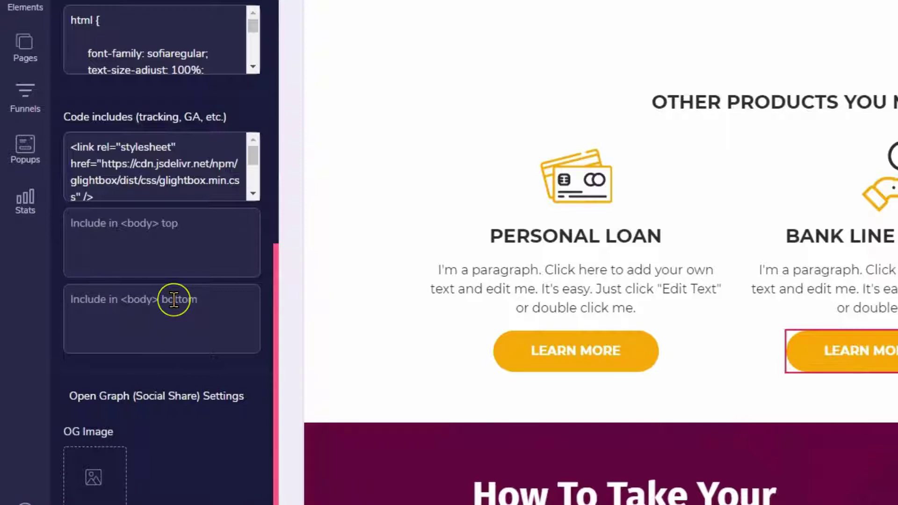
{"action": "key", "text": "ctrl+v"}
{"action": "scroll", "coordinate": [168, 314], "scroll_direction": "up", "scroll_amount": 10}
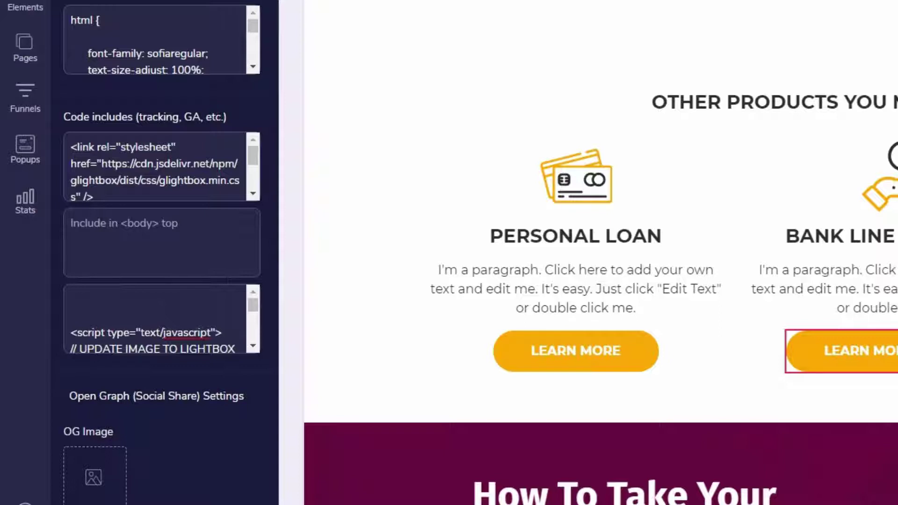
{"action": "scroll", "coordinate": [74, 297], "scroll_direction": "down", "scroll_amount": 3}
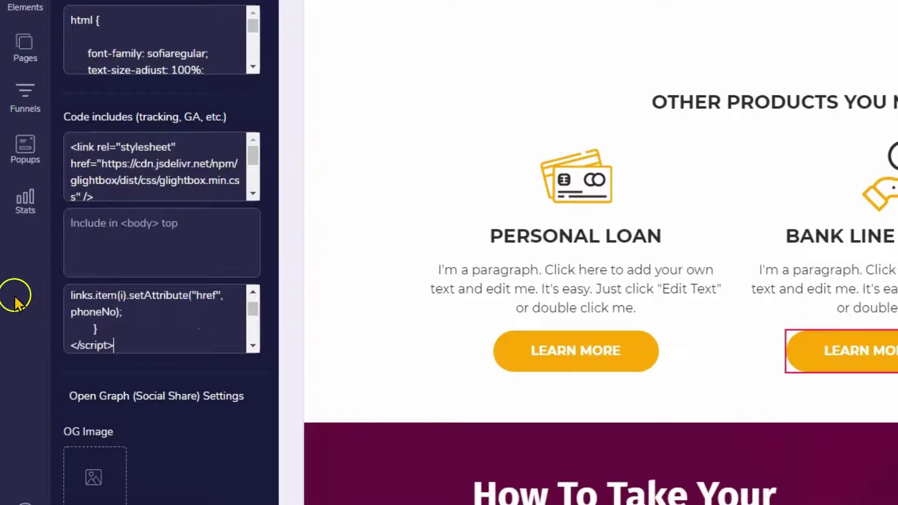
{"action": "scroll", "coordinate": [246, 334], "scroll_direction": "up", "scroll_amount": 1}
{"action": "scroll", "coordinate": [246, 334], "scroll_direction": "up", "scroll_amount": 3}
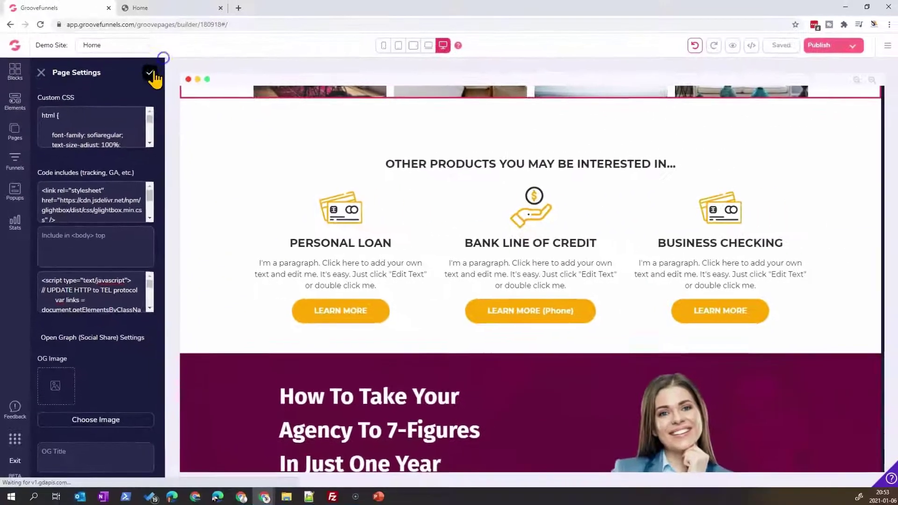
{"action": "left_click", "coordinate": [267, 0]}
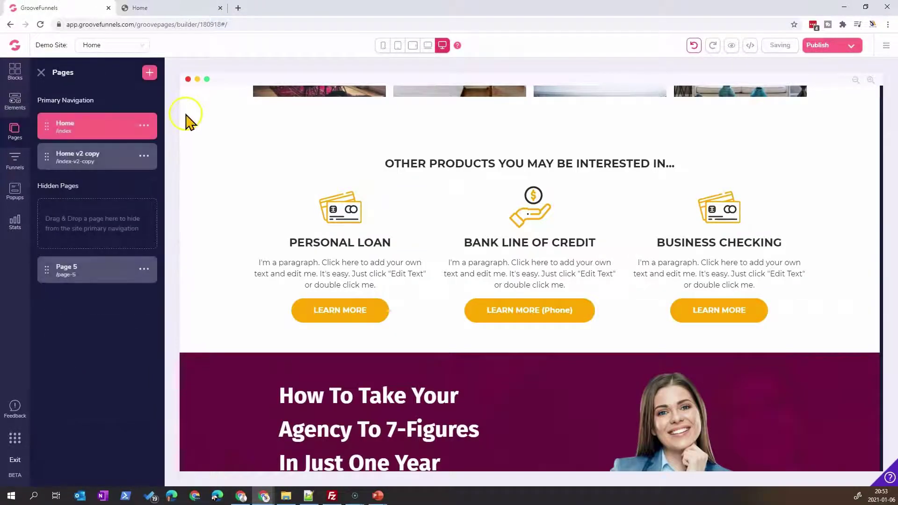
{"action": "left_click", "coordinate": [555, 294]}
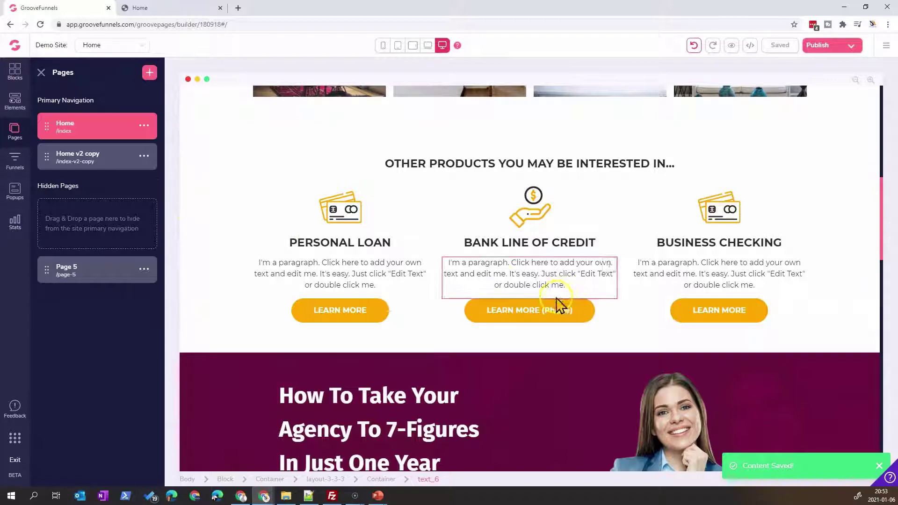
Step: Publish, then on the live page confirm LEARN MORE (Phone) brings up the call prompt, and dismiss it
{"action": "left_click", "coordinate": [824, 45]}
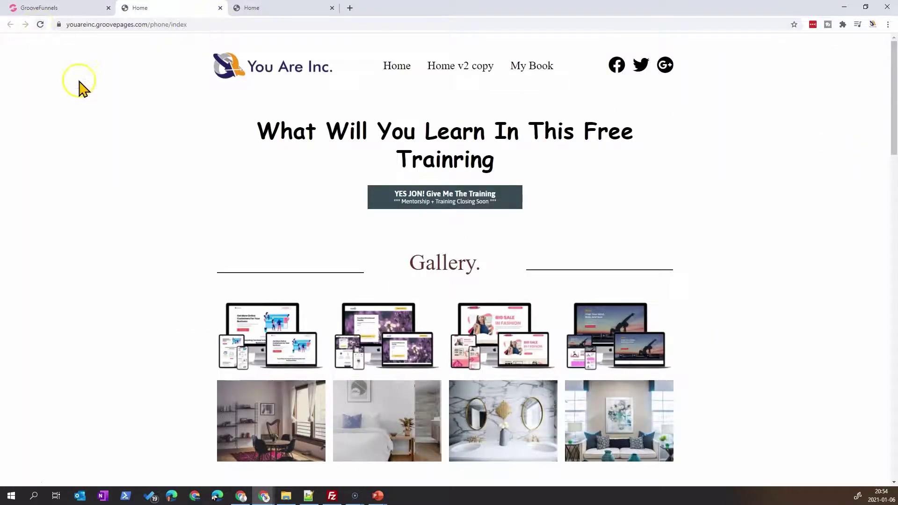
{"action": "scroll", "coordinate": [311, 265], "scroll_direction": "down", "scroll_amount": 8}
{"action": "scroll", "coordinate": [82, 83], "scroll_direction": "up", "scroll_amount": 5}
{"action": "scroll", "coordinate": [82, 84], "scroll_direction": "up", "scroll_amount": 2}
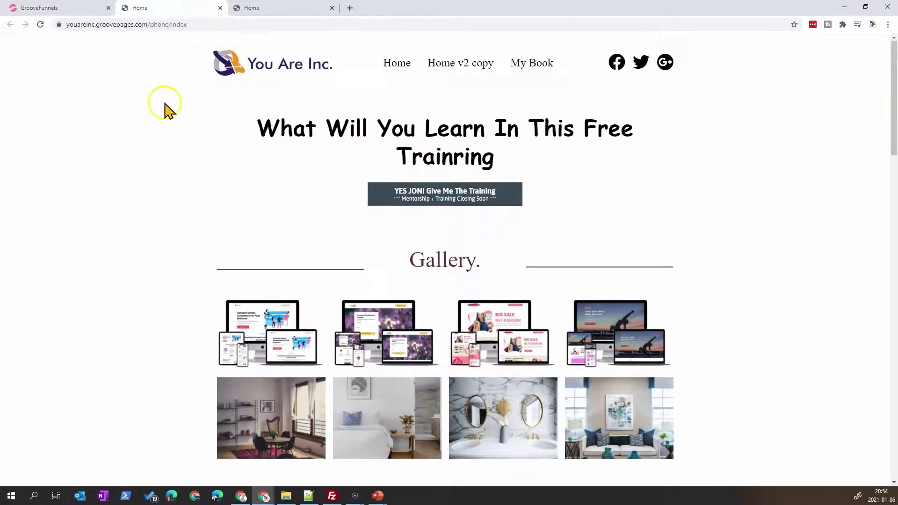
{"action": "scroll", "coordinate": [463, 396], "scroll_direction": "down", "scroll_amount": 5}
{"action": "scroll", "coordinate": [463, 396], "scroll_direction": "down", "scroll_amount": 4}
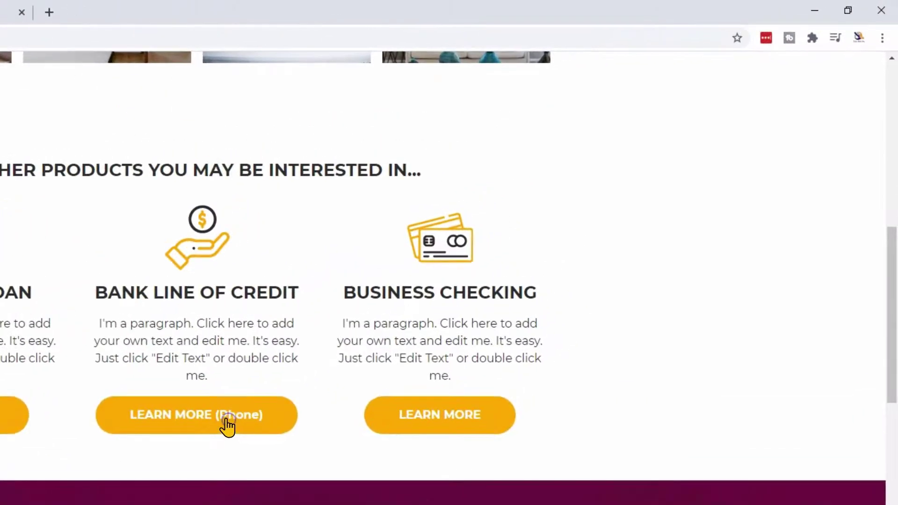
{"action": "left_click", "coordinate": [454, 273]}
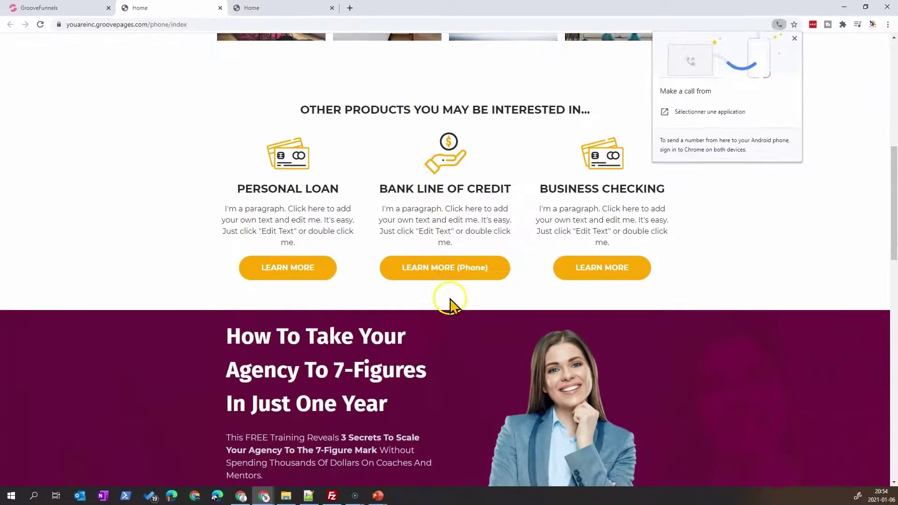
{"action": "left_click", "coordinate": [203, 463]}
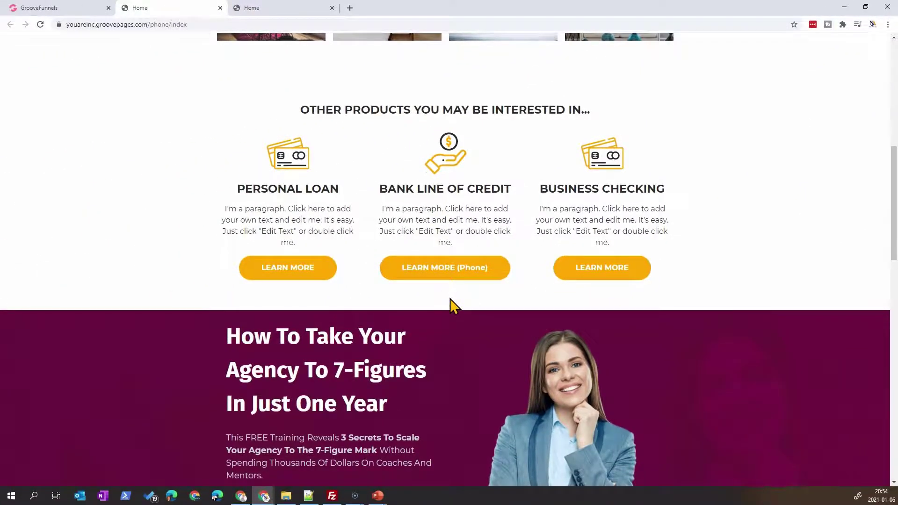